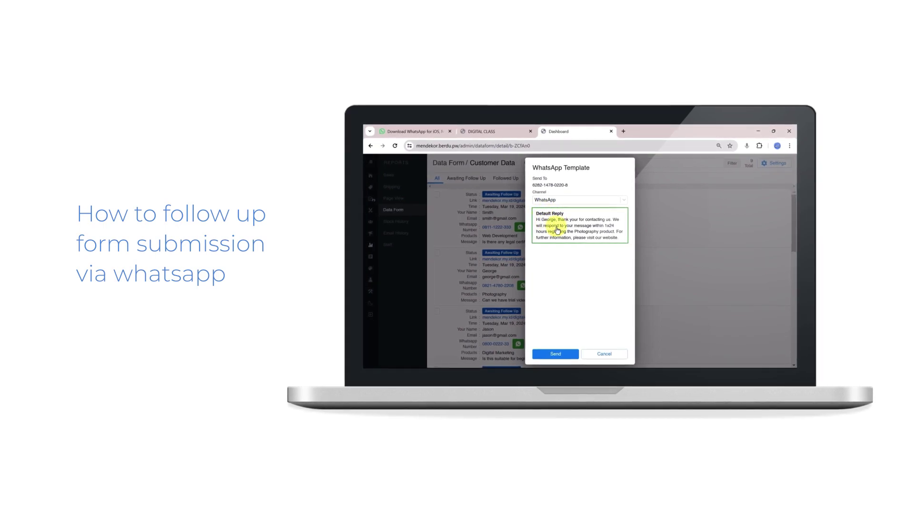
Send the templated WhatsApp follow-up reply, then submit the order form to preview the WhatsApp redirect
{"action": "left_click", "coordinate": [557, 352]}
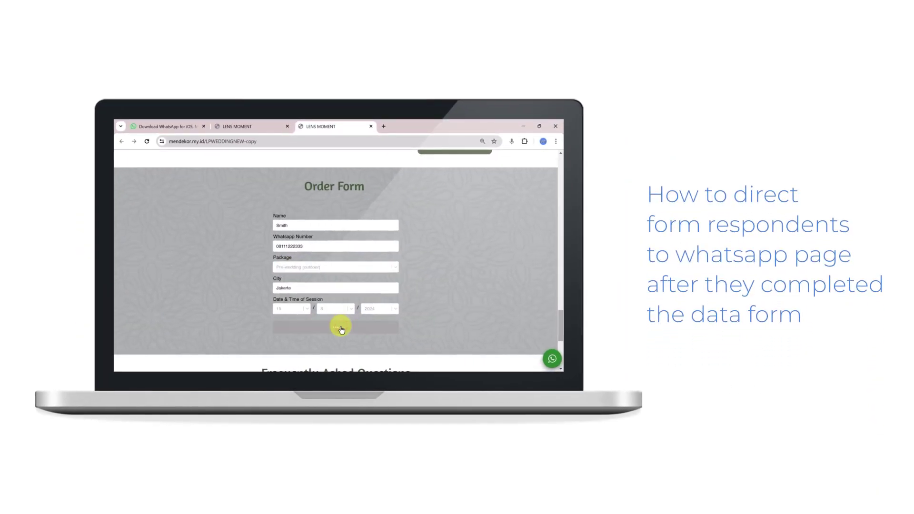
{"action": "left_click", "coordinate": [341, 328]}
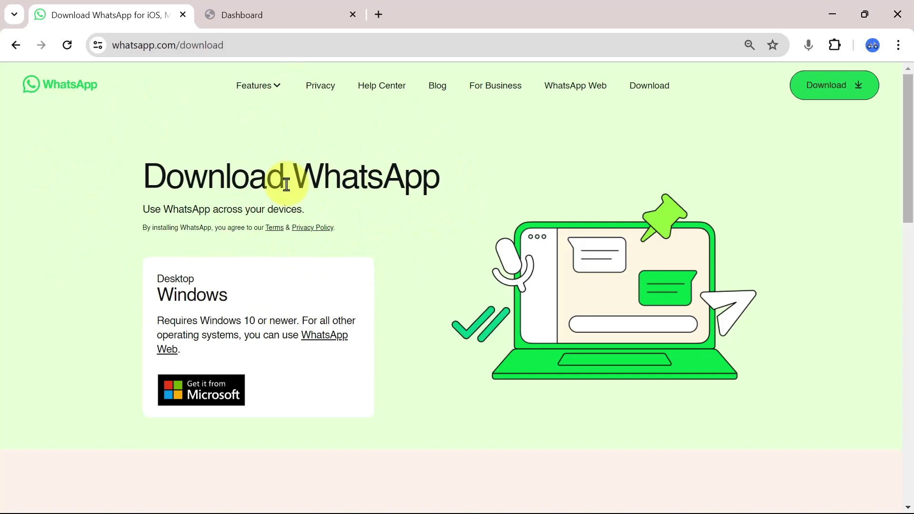
From the dashboard's Custom Pages, edit the LENS MOMENT page and show its Order Form section contents
{"action": "left_click", "coordinate": [259, 14]}
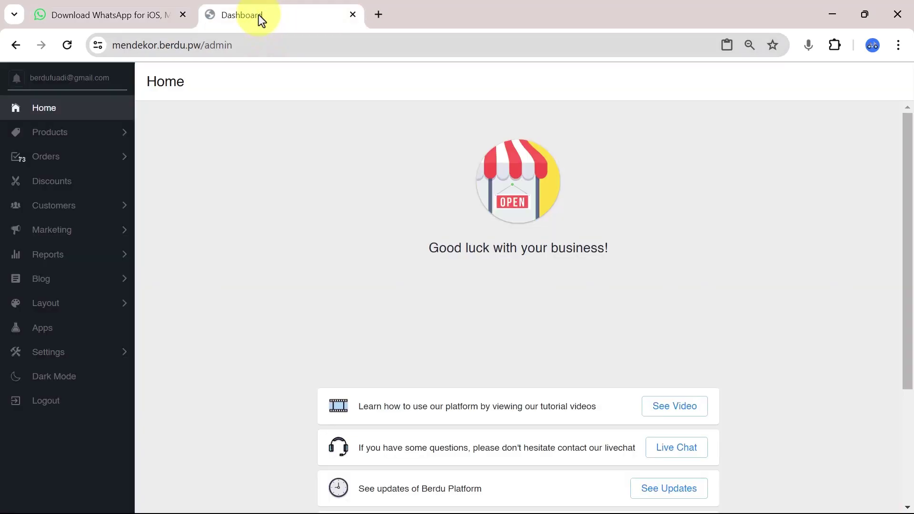
{"action": "left_click", "coordinate": [77, 305]}
{"action": "left_click", "coordinate": [88, 156]}
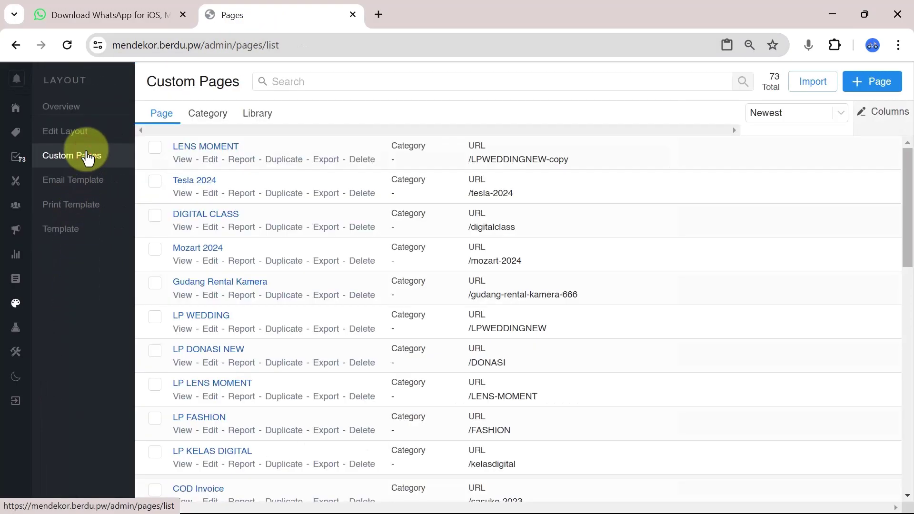
{"action": "left_click", "coordinate": [210, 160]}
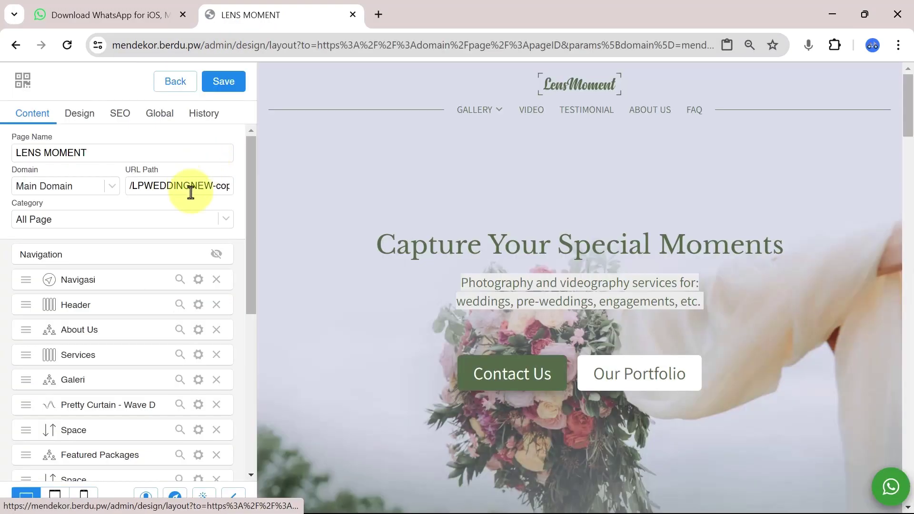
{"action": "left_click_drag", "start_coordinate": [250, 176], "coordinate": [250, 300]}
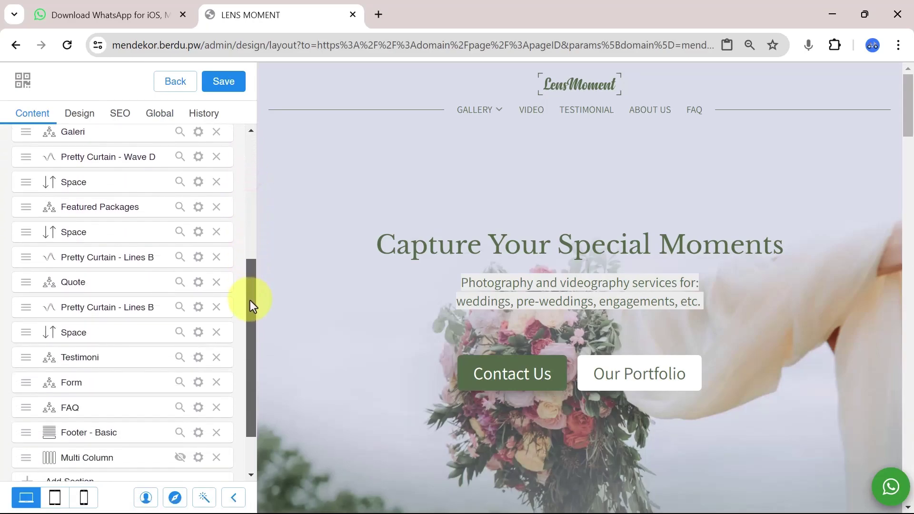
{"action": "left_click", "coordinate": [198, 383]}
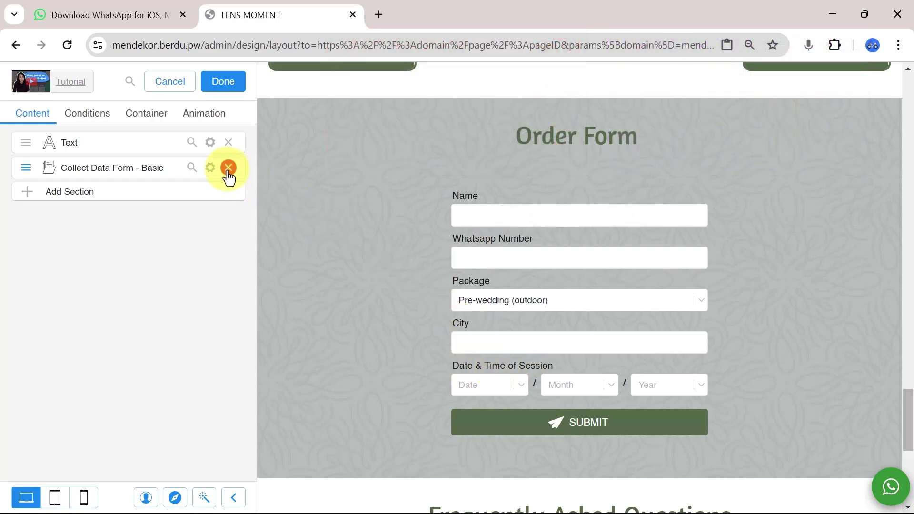
In the form's Submitted settings, enable Redirect after submit to WhatsApp and enter the business's phone number
{"action": "left_click", "coordinate": [211, 168]}
{"action": "left_click", "coordinate": [176, 120]}
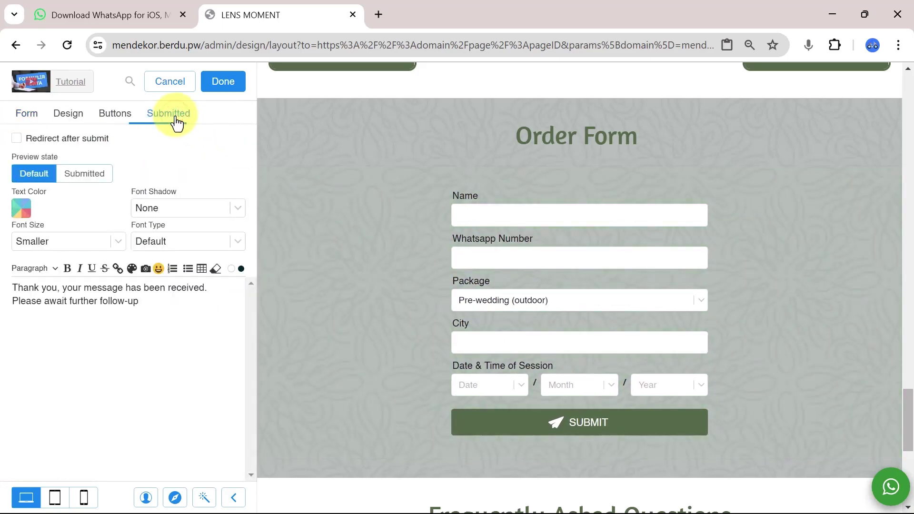
{"action": "left_click", "coordinate": [56, 140]}
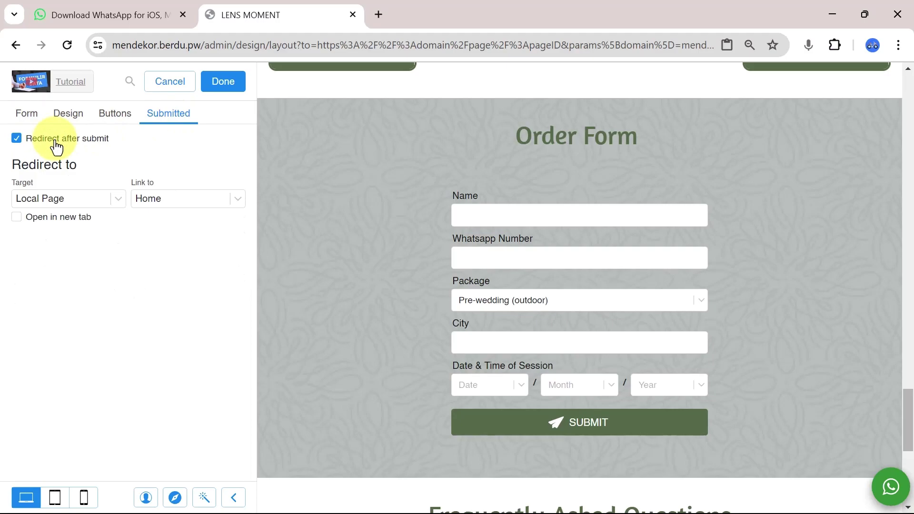
{"action": "left_click", "coordinate": [112, 199]}
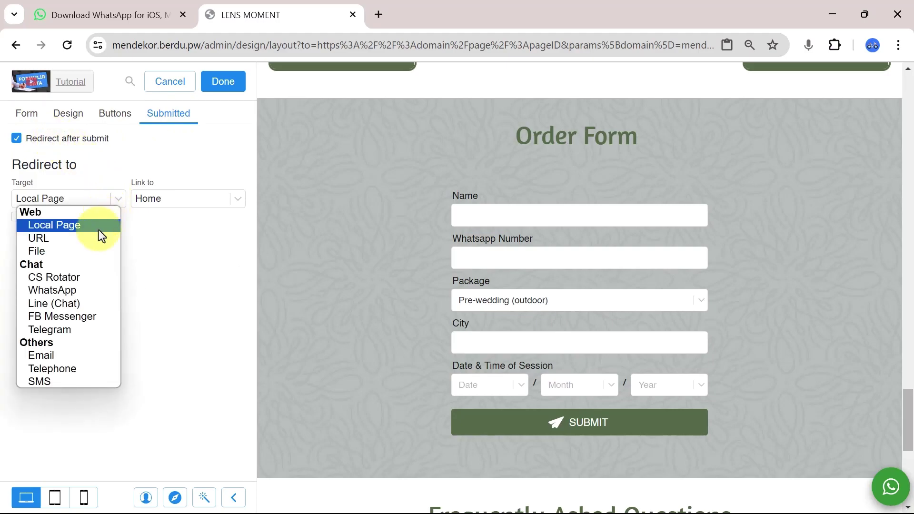
{"action": "left_click", "coordinate": [84, 290]}
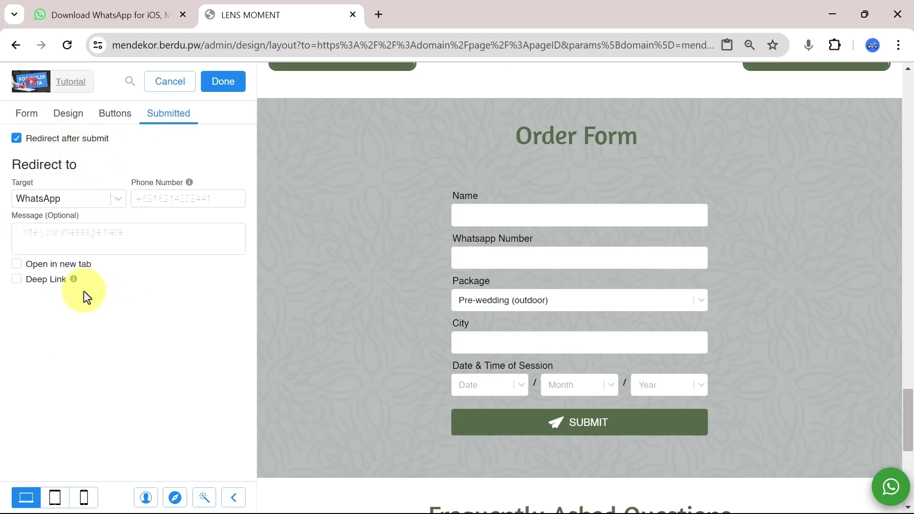
{"action": "left_click", "coordinate": [221, 202]}
{"action": "type", "text": "+62"}
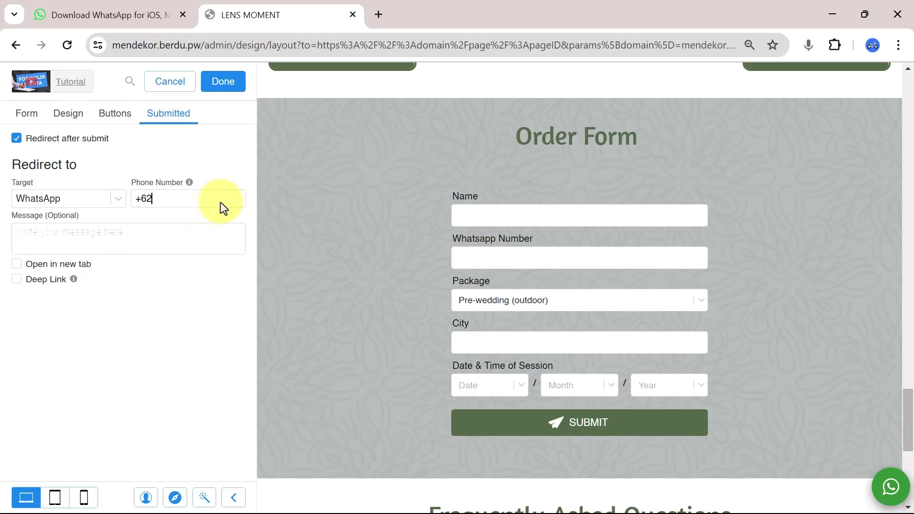
{"action": "type", "text": "812345"}
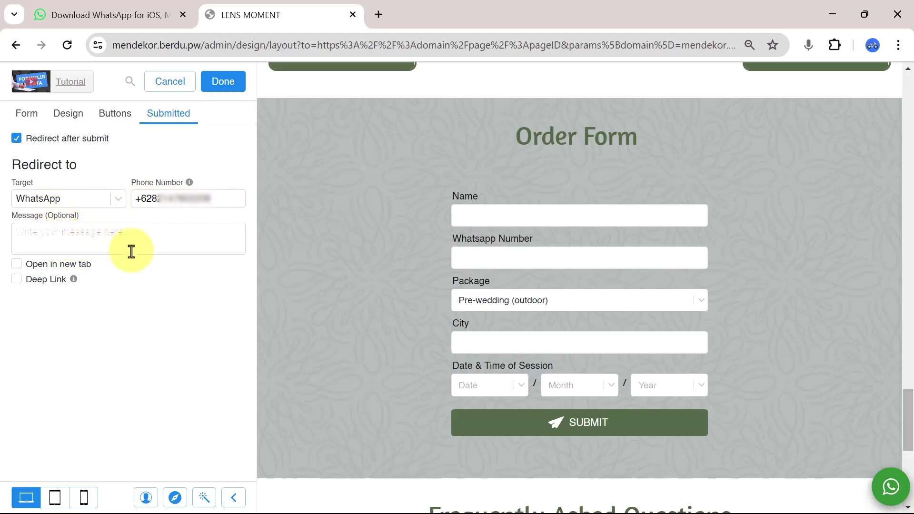
Write the booking message with {{ name }}, {{ package }} and {{ city }} placeholders matching the form labels
{"action": "type", "text": "Hello, my name is {{"}
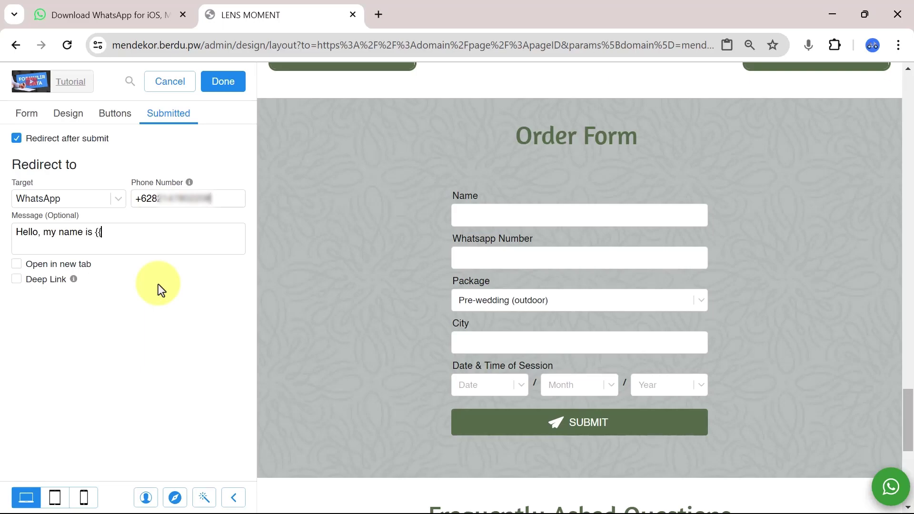
{"action": "type", "text": " name }}. I would like to book "}
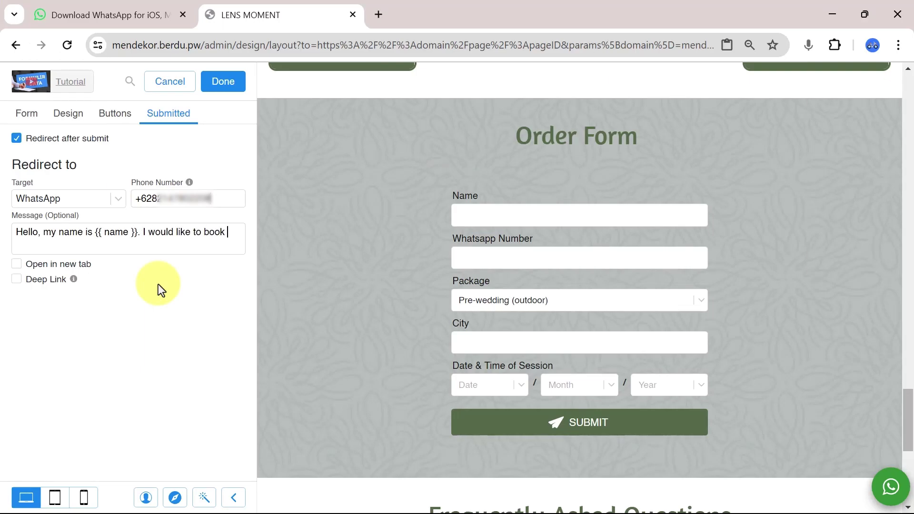
{"action": "type", "text": "a {{ package }} package in the {{ city"}
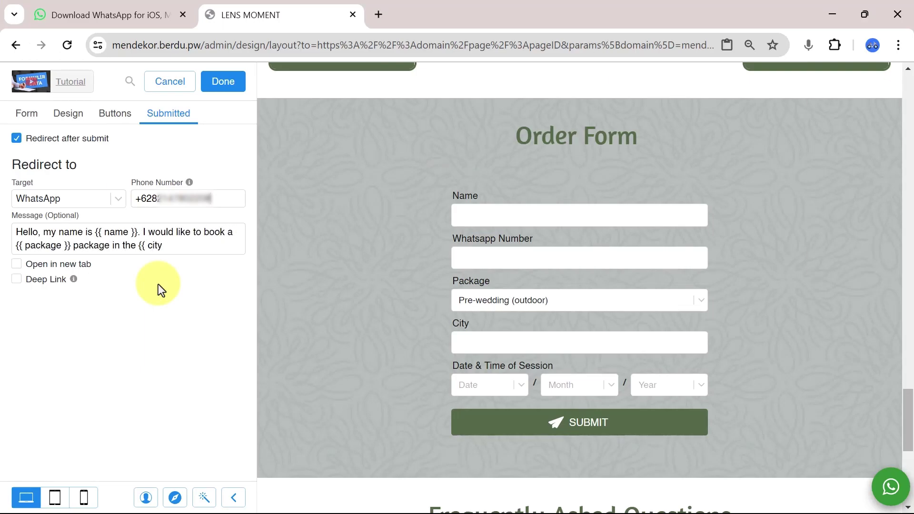
{"action": "type", "text": " }} area for the date {{ date &"}
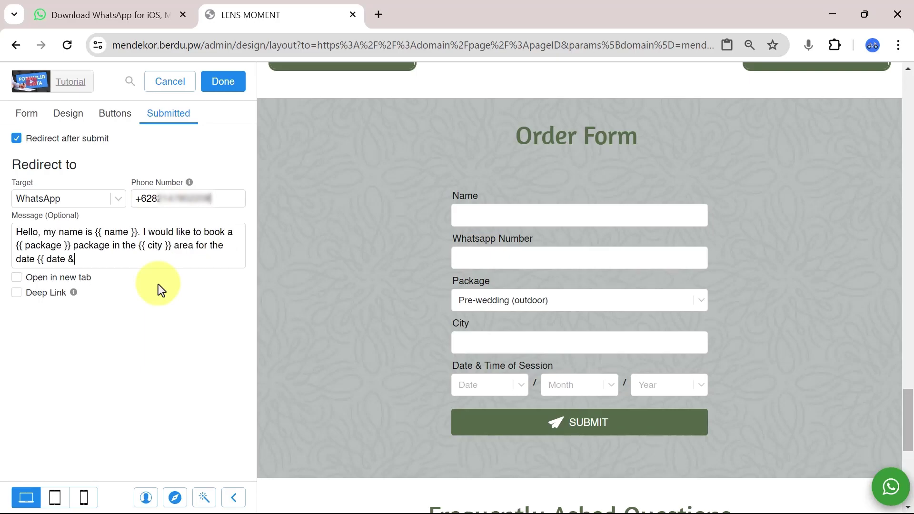
{"action": "type", "text": " time of session }}. I would like to know the details about the package."}
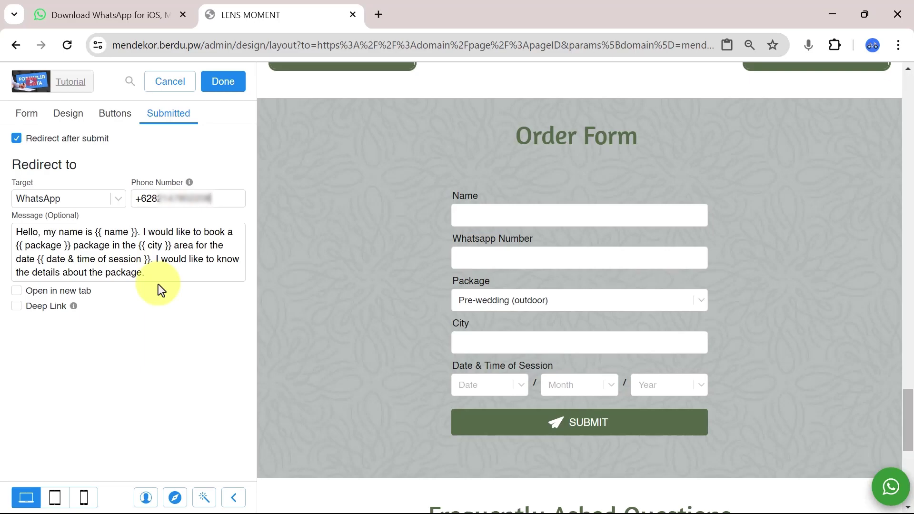
{"action": "double_click", "coordinate": [117, 232]}
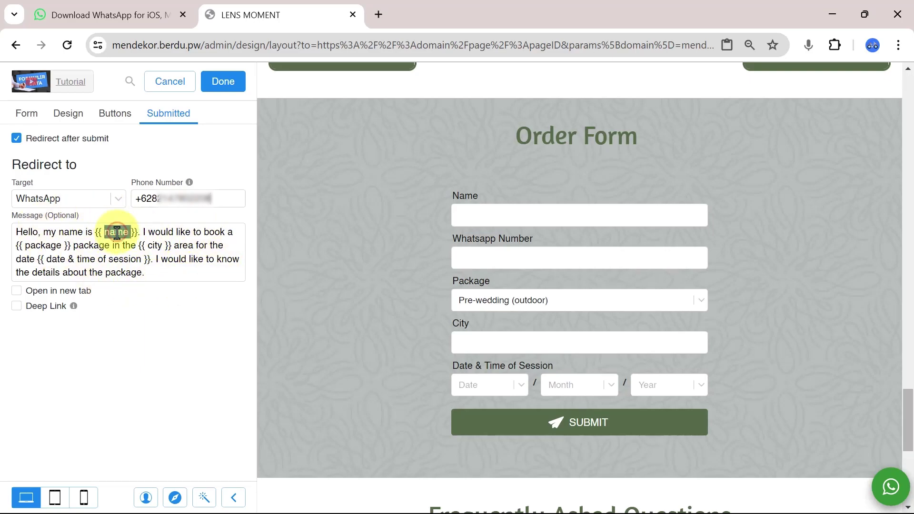
{"action": "double_click", "coordinate": [467, 197]}
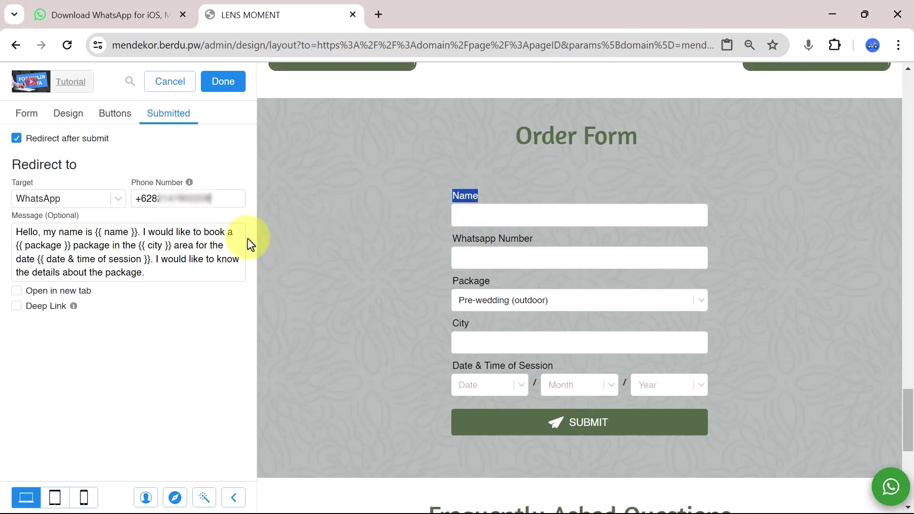
{"action": "double_click", "coordinate": [44, 245]}
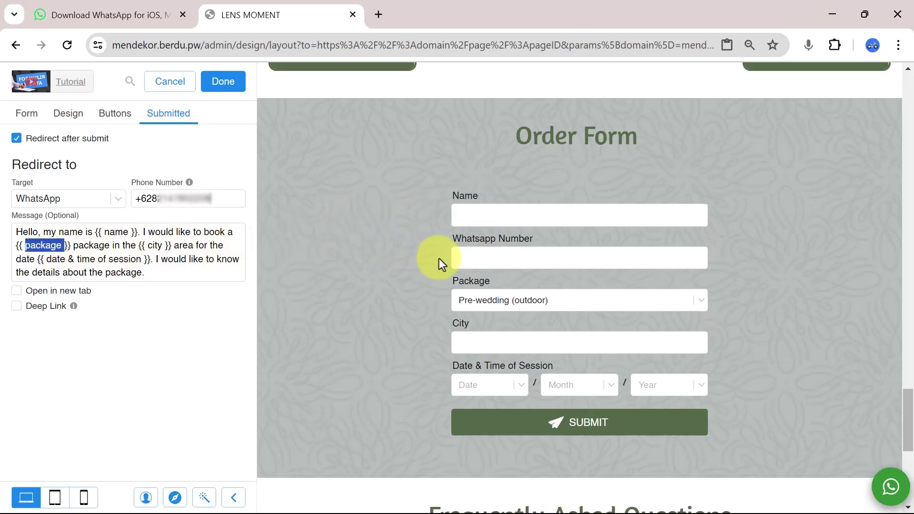
{"action": "double_click", "coordinate": [469, 281]}
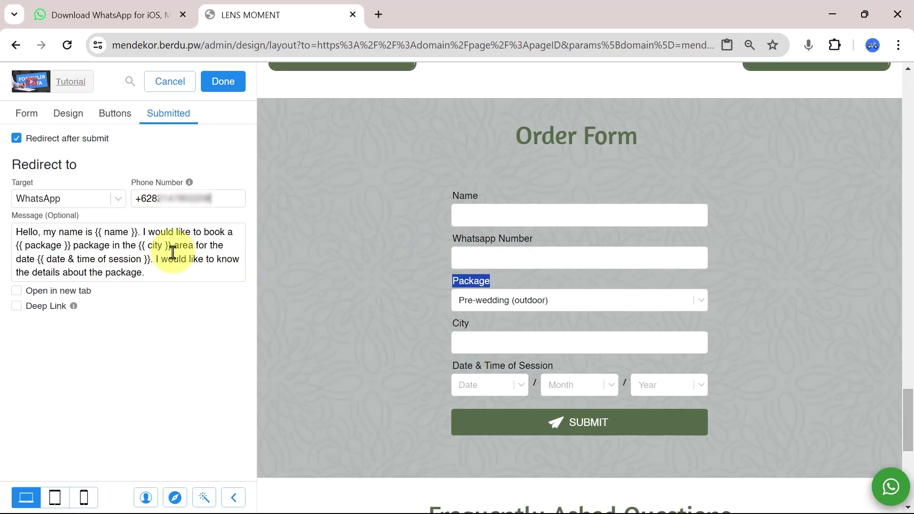
{"action": "double_click", "coordinate": [155, 245]}
{"action": "double_click", "coordinate": [461, 323]}
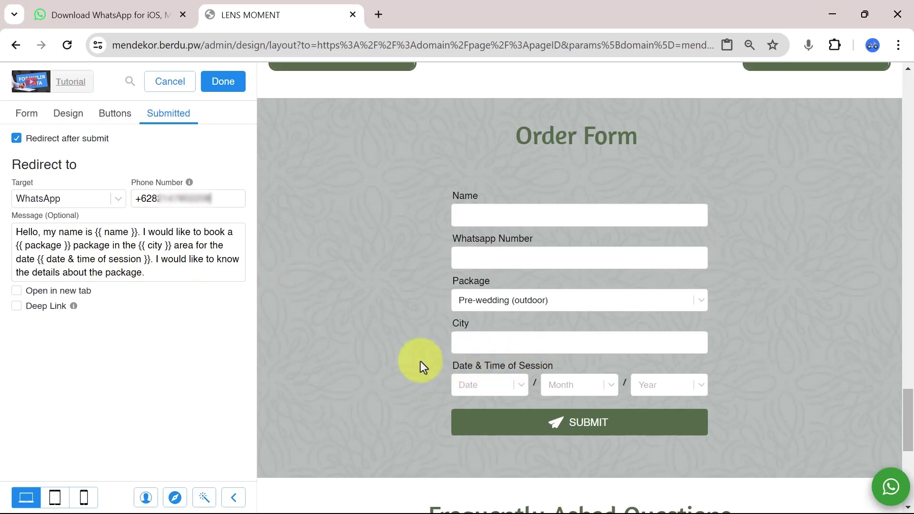
Close the form settings, save the page layout, and view the live landing page
{"action": "left_click", "coordinate": [223, 91]}
{"action": "left_click", "coordinate": [223, 88]}
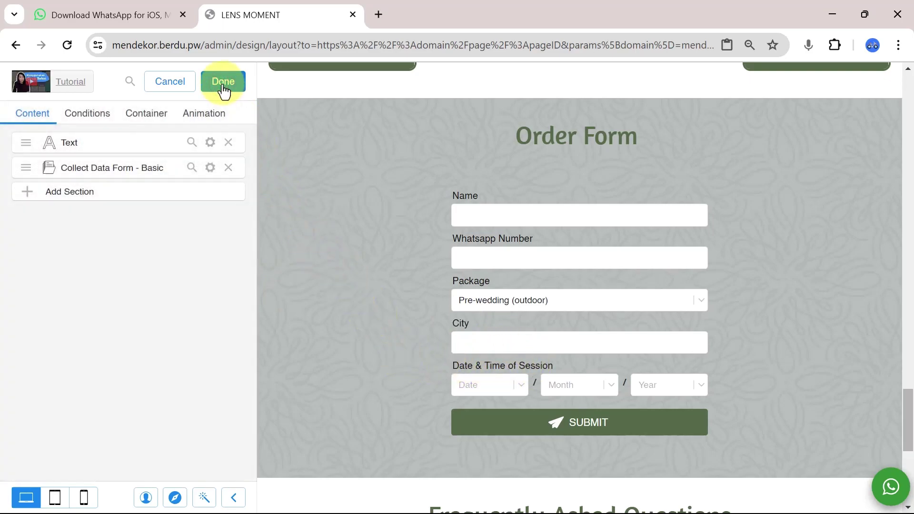
{"action": "left_click", "coordinate": [223, 87]}
{"action": "left_click", "coordinate": [224, 86]}
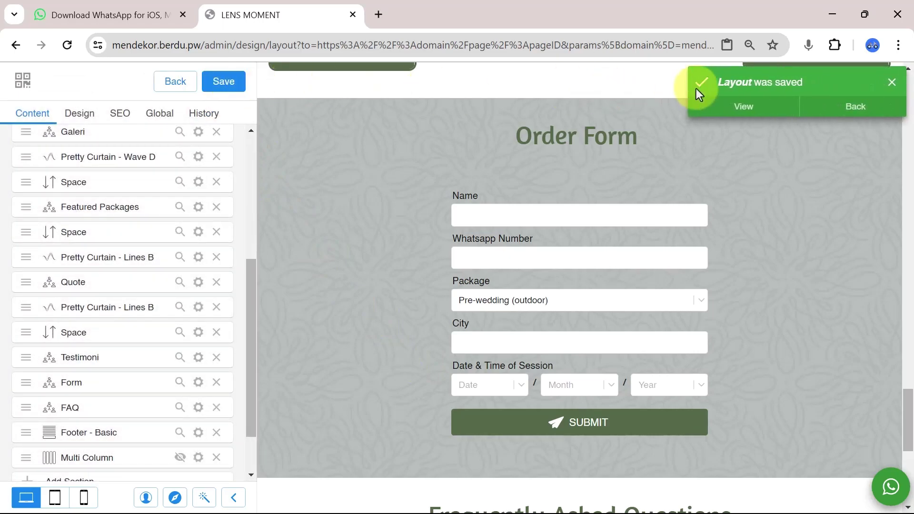
{"action": "left_click", "coordinate": [745, 108]}
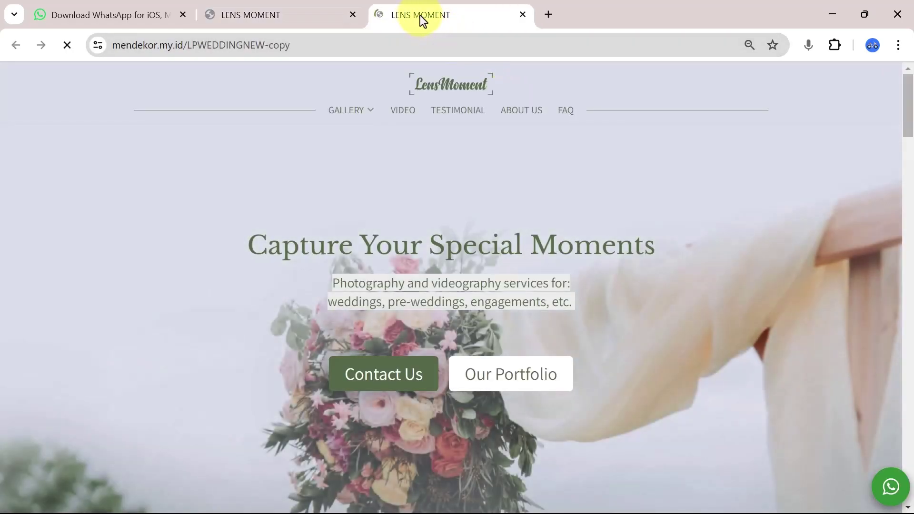
Fill the live order form with a test name, WhatsApp number, Jakarta and a 2024 session date, then submit
{"action": "left_click_drag", "start_coordinate": [910, 100], "coordinate": [909, 402]}
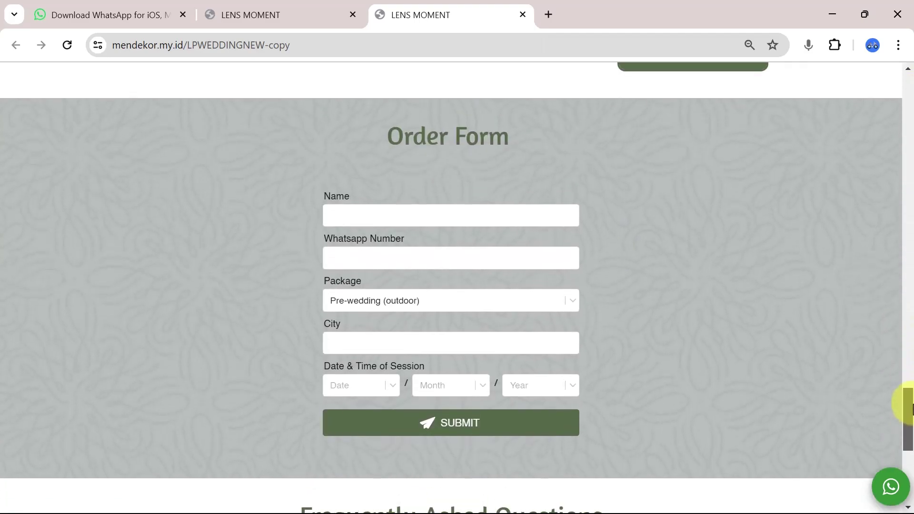
{"action": "left_click", "coordinate": [568, 220]}
{"action": "type", "text": "Smith"}
{"action": "key", "text": "Tab"}
{"action": "type", "text": "+62123123123123"}
{"action": "key", "text": "Tab"}
{"action": "key", "text": "Tab"}
{"action": "type", "text": "Jakarta"}
{"action": "left_click", "coordinate": [473, 386]}
{"action": "left_click", "coordinate": [529, 381]}
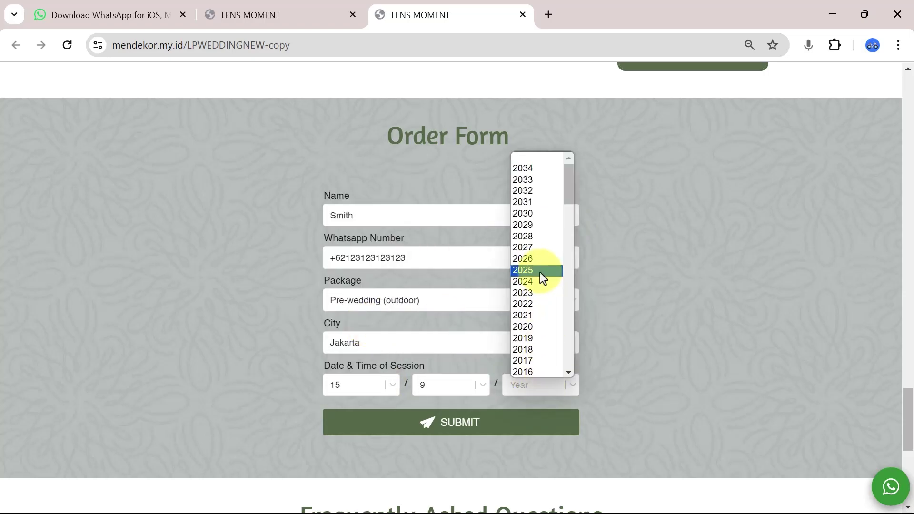
{"action": "left_click", "coordinate": [540, 281]}
{"action": "left_click", "coordinate": [462, 427]}
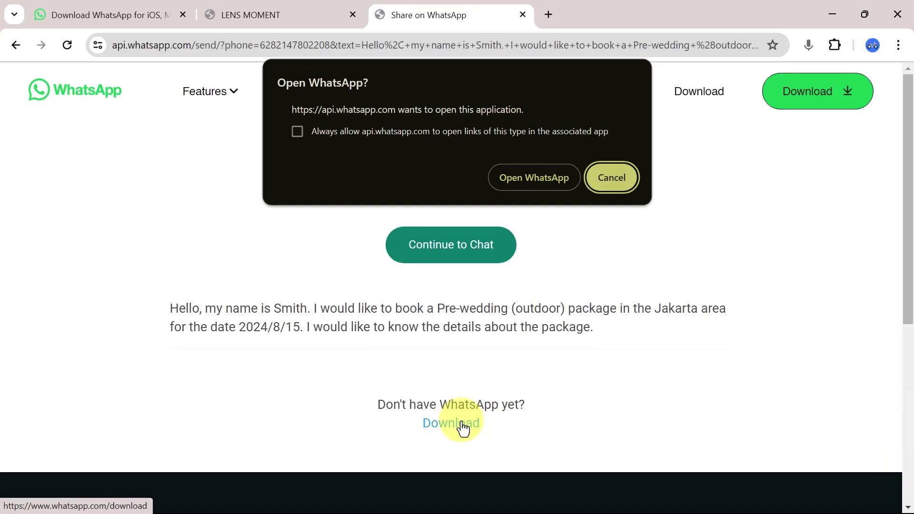
Send the prefilled booking message in WhatsApp, ask how long photos and video take, then submit the phone's form
{"action": "left_click", "coordinate": [505, 178]}
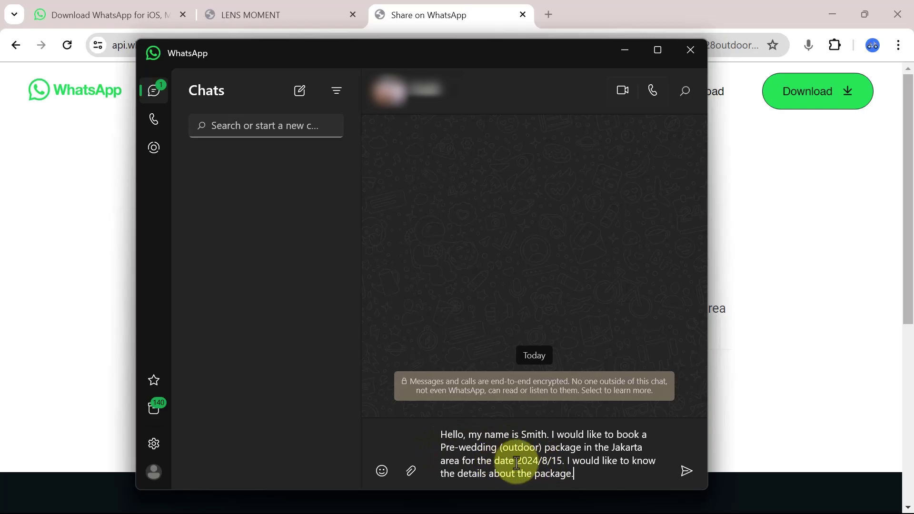
{"action": "left_click", "coordinate": [685, 476]}
{"action": "type", "text": "And how long does it take"}
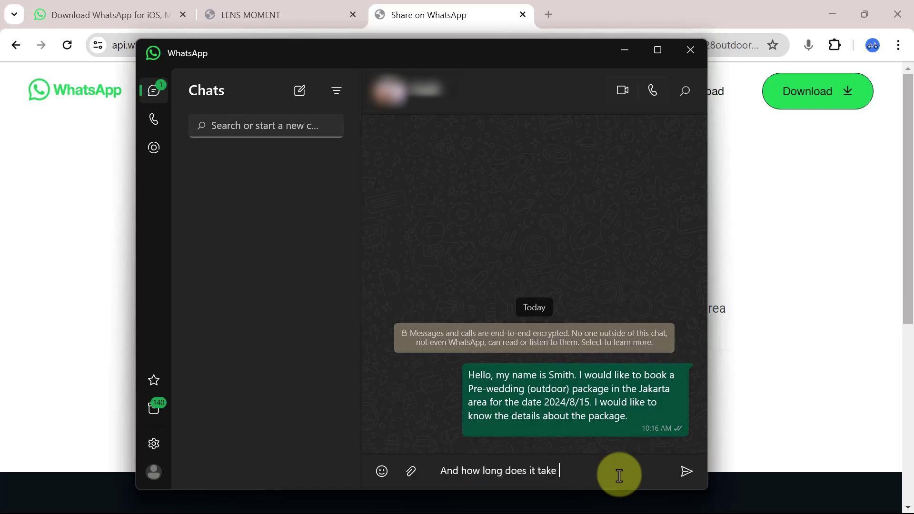
{"action": "type", "text": " for the photos and video"}
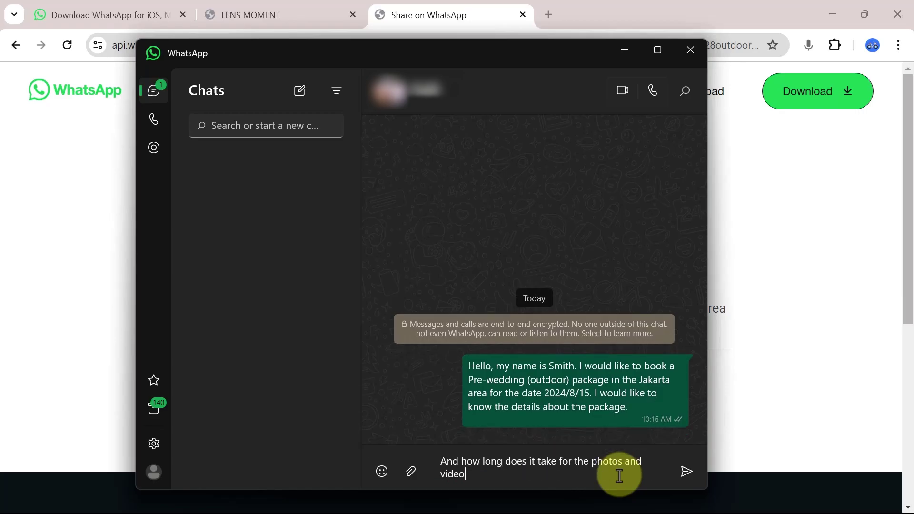
{"action": "type", "text": " to be finished?"}
{"action": "key", "text": "Return"}
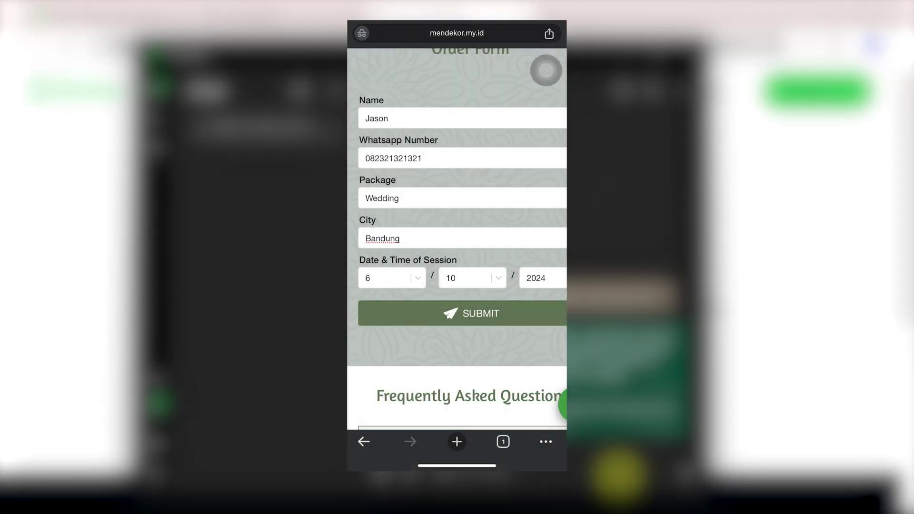
{"action": "left_click", "coordinate": [471, 313]}
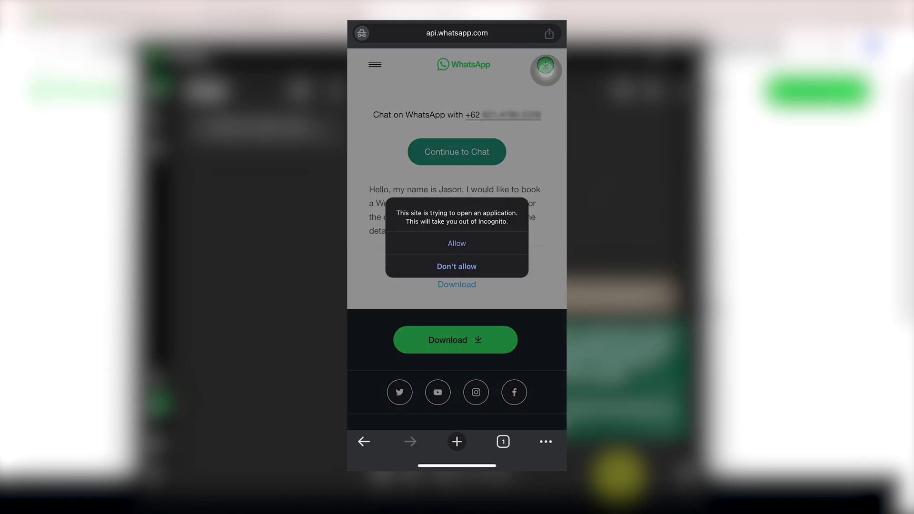
Allow the phone to open WhatsApp and send the prefilled Wedding, Bandung, 2024/10/6 booking message
{"action": "left_click", "coordinate": [456, 243]}
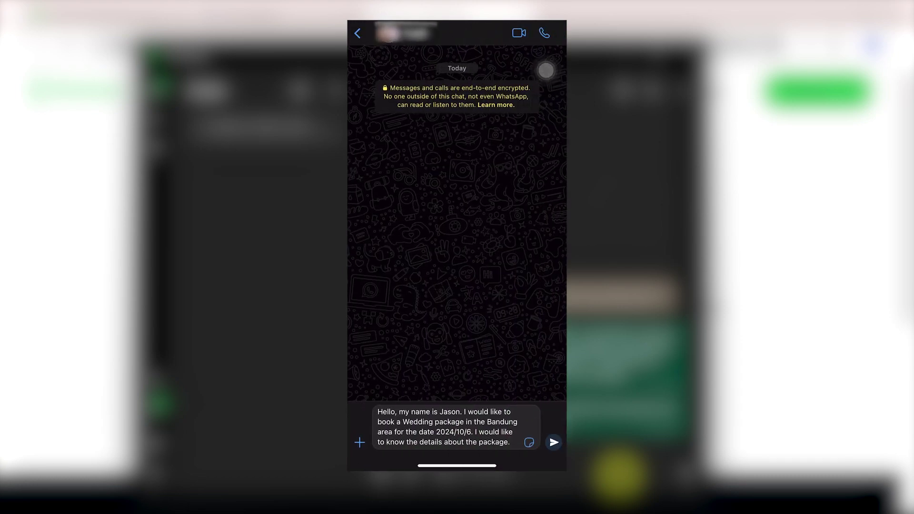
{"action": "left_click", "coordinate": [554, 442]}
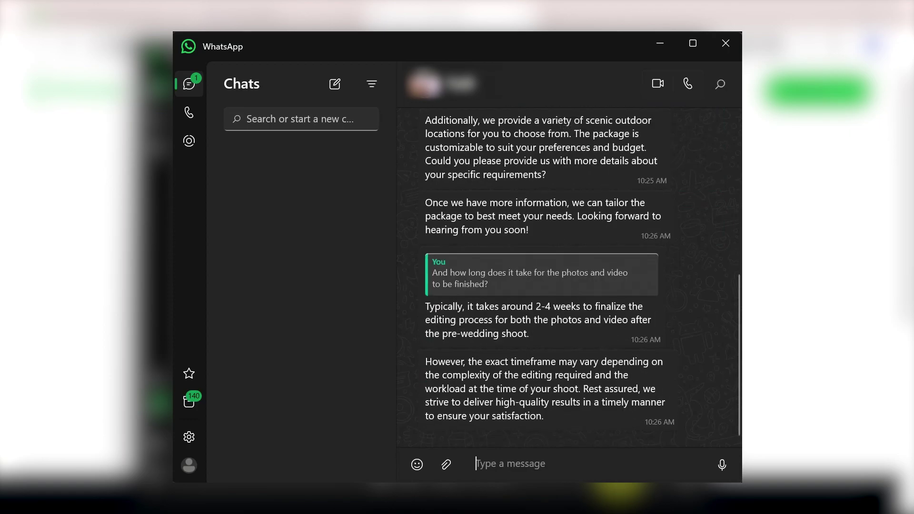
Reply asking what the payment options are and whether a deposit is needed to book the date
{"action": "type", "text": "Thanks for the explanation, I"}
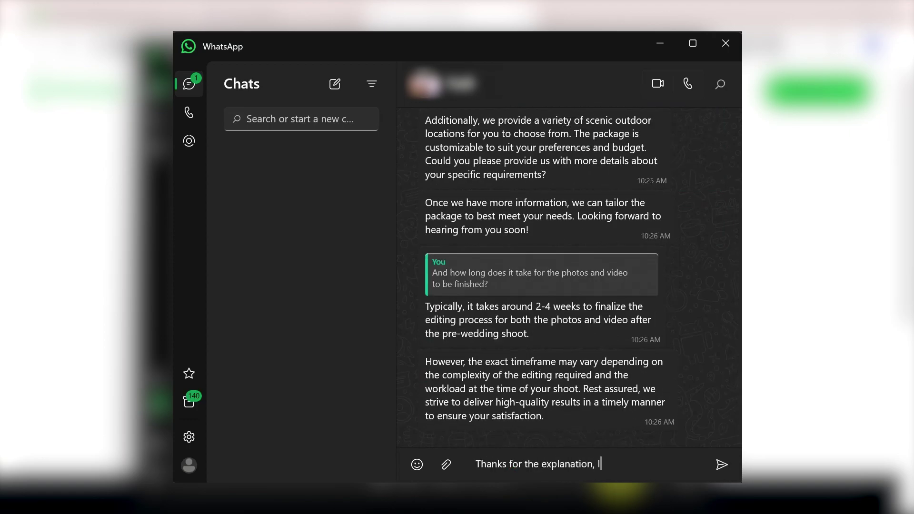
{"action": "type", "text": "'m quite interested. What are the pa"}
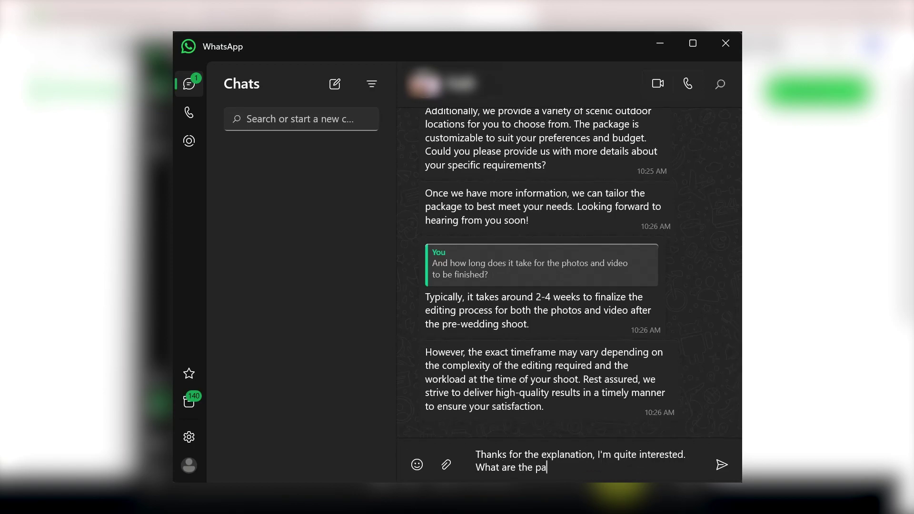
{"action": "type", "text": "yment options? Do I need to make a deposit to book the date?"}
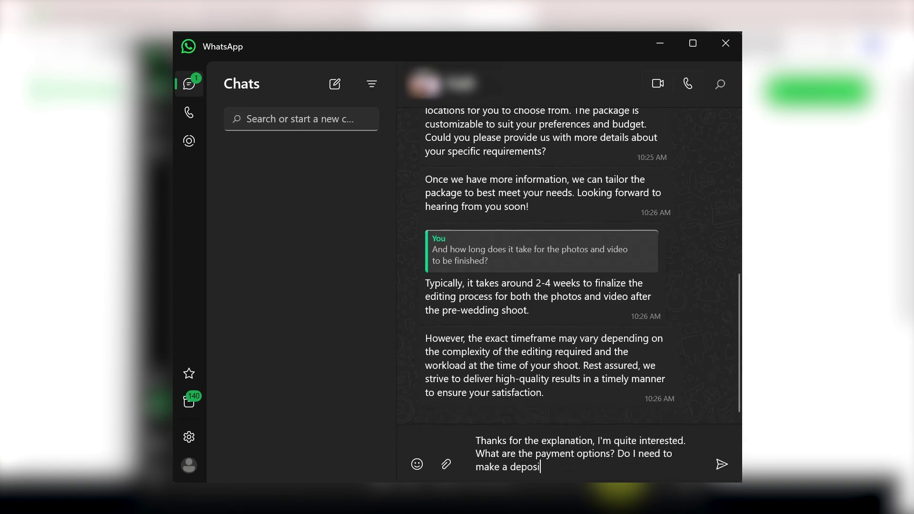
{"action": "key", "text": "Return"}
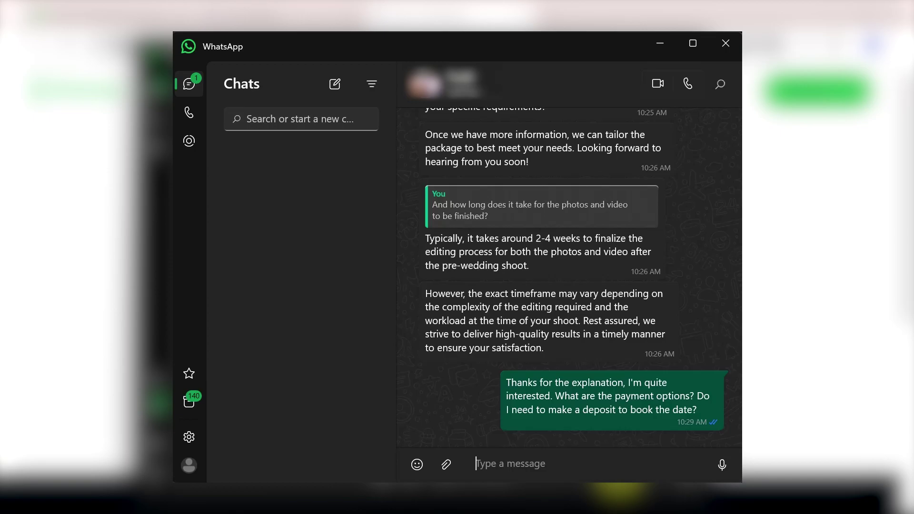